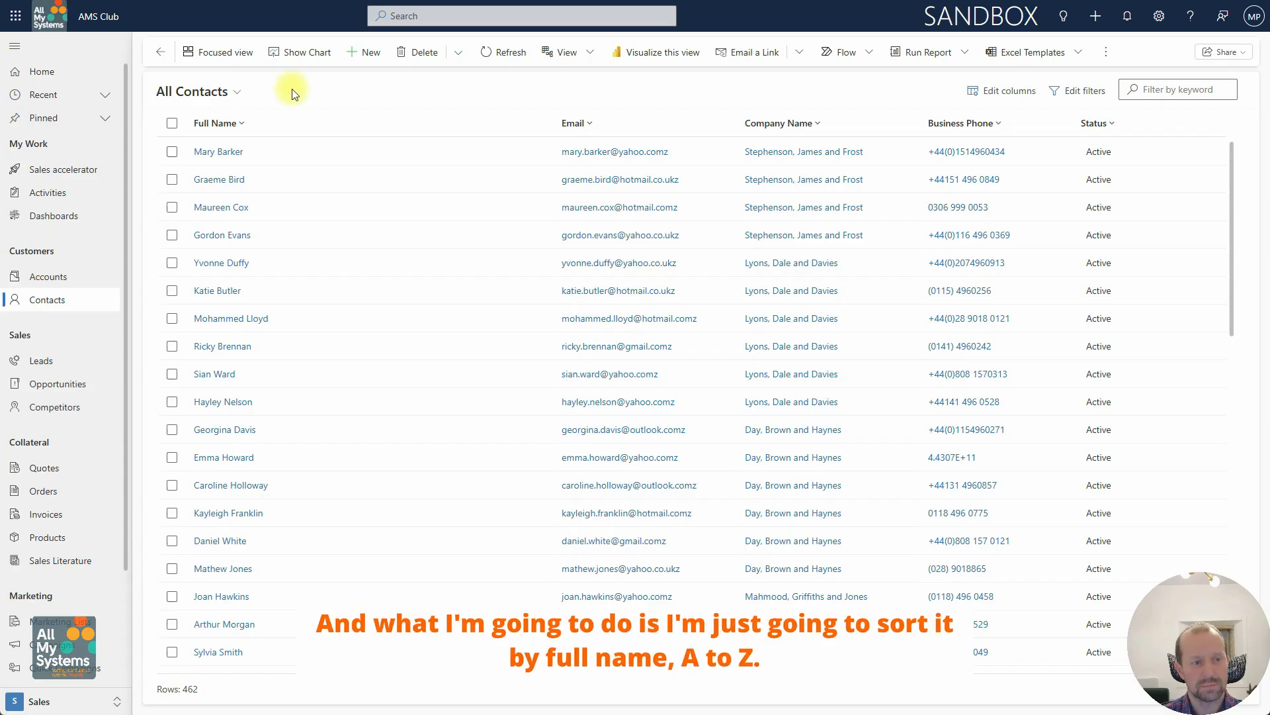
Step: Sort the contacts list by full name from A to Z
left_click(242, 123)
left_click(236, 149)
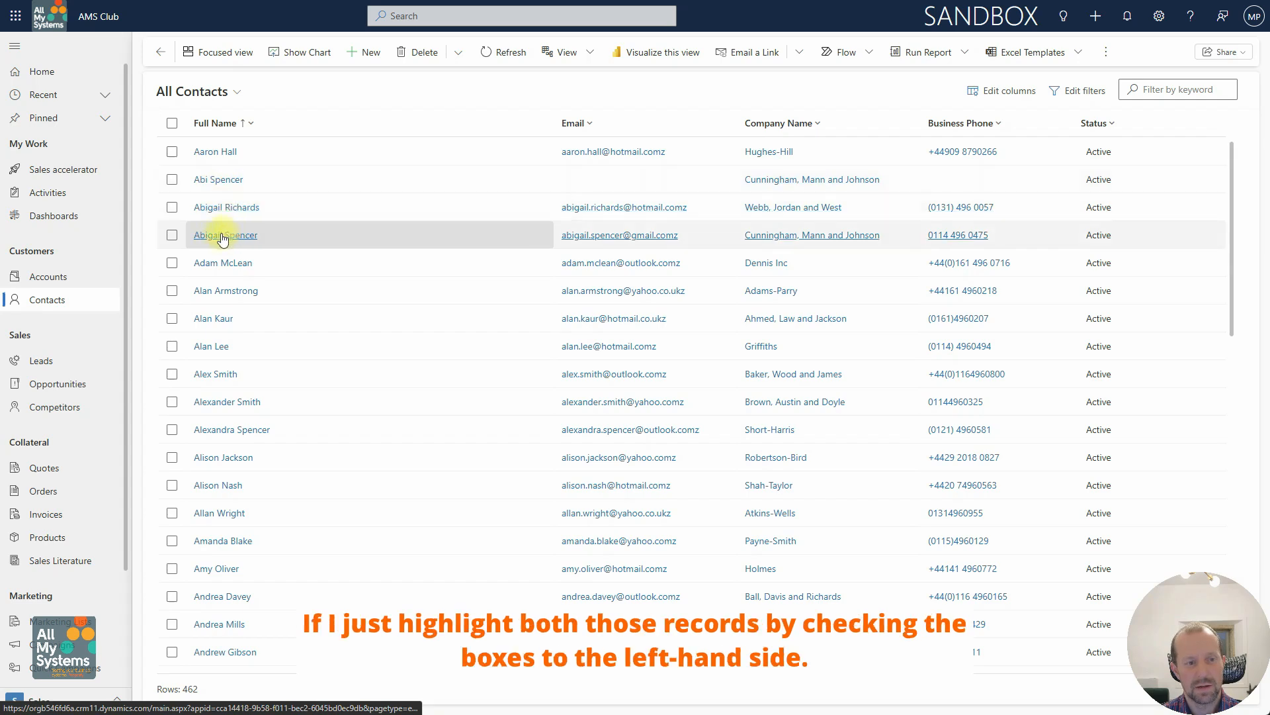
Step: Tick both duplicate Cunningham, Mann and Johnson contacts and open the record of the one with an email address
left_click(270, 236)
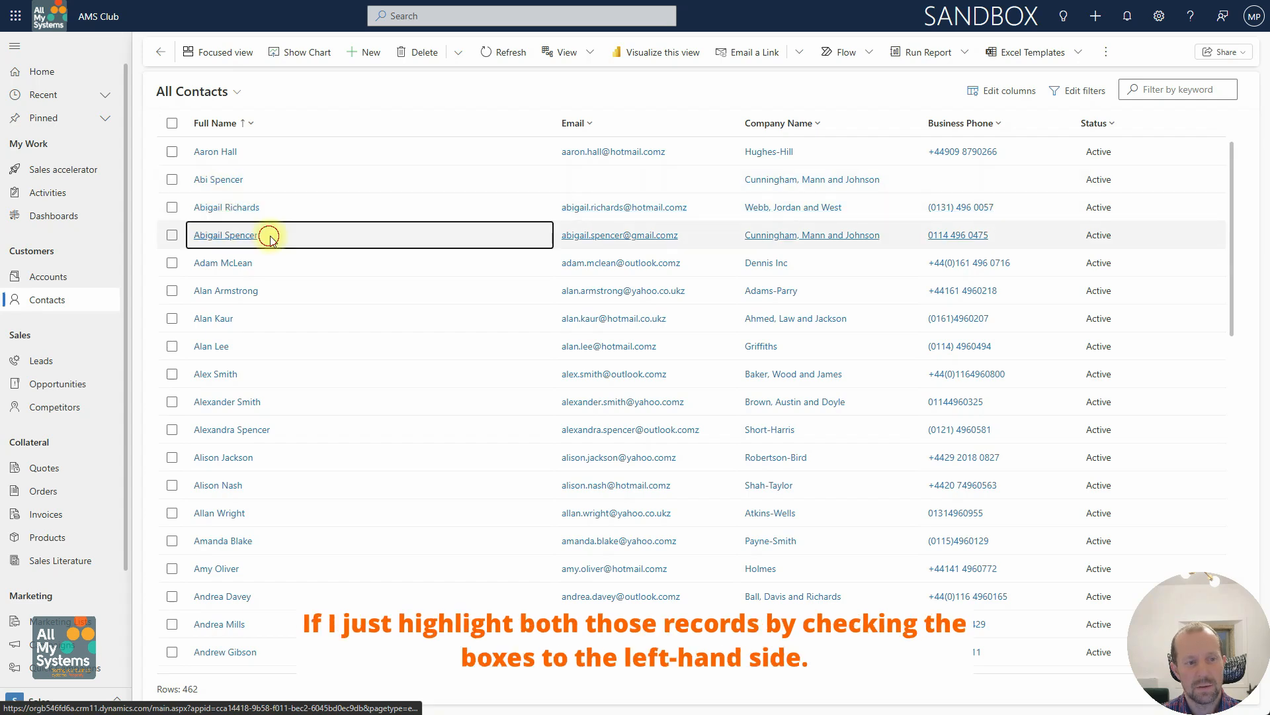
left_click(172, 180)
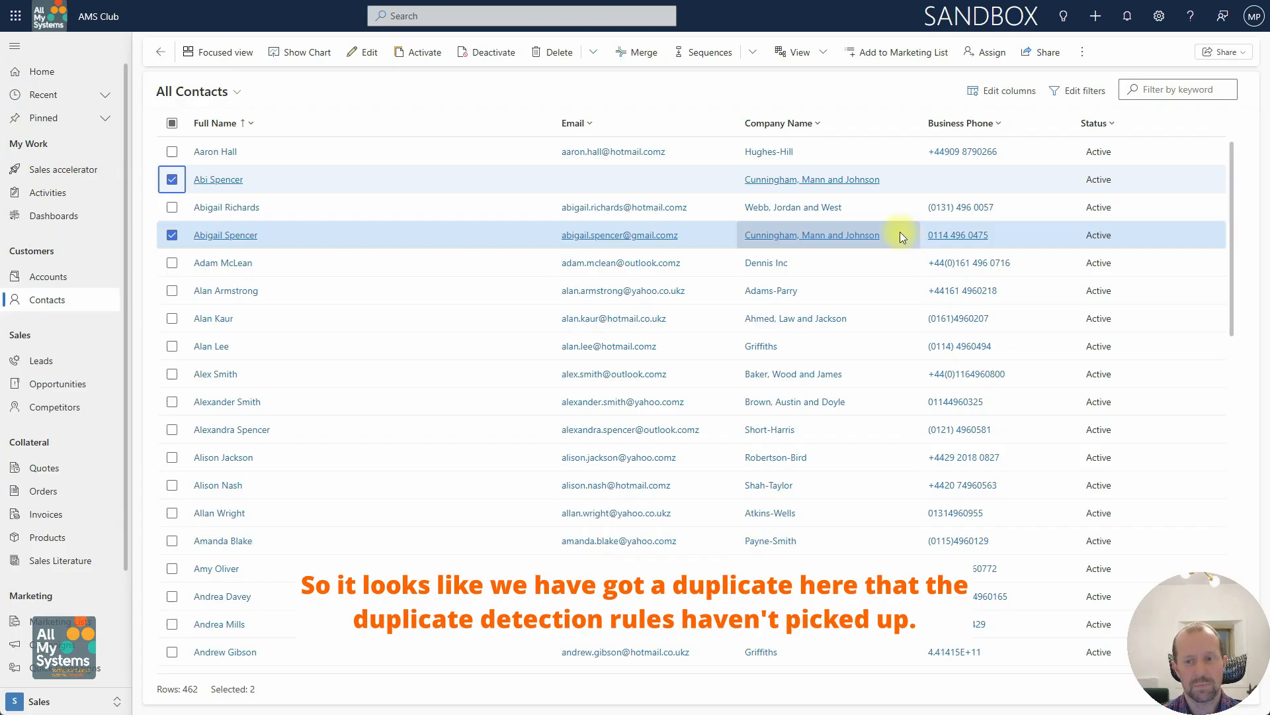
left_click(231, 237)
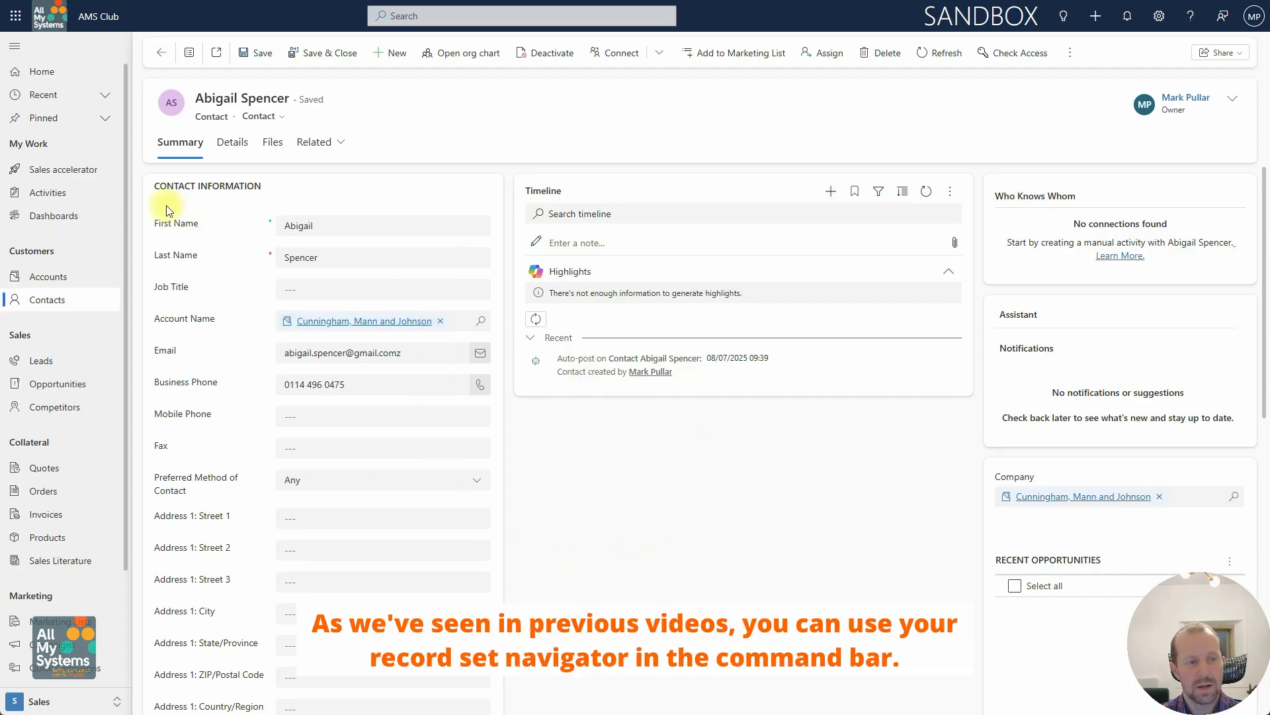
Step: Open the record set navigator and switch to the other duplicate contact's record to review its details
left_click(188, 57)
scroll(221, 189, "up", 2)
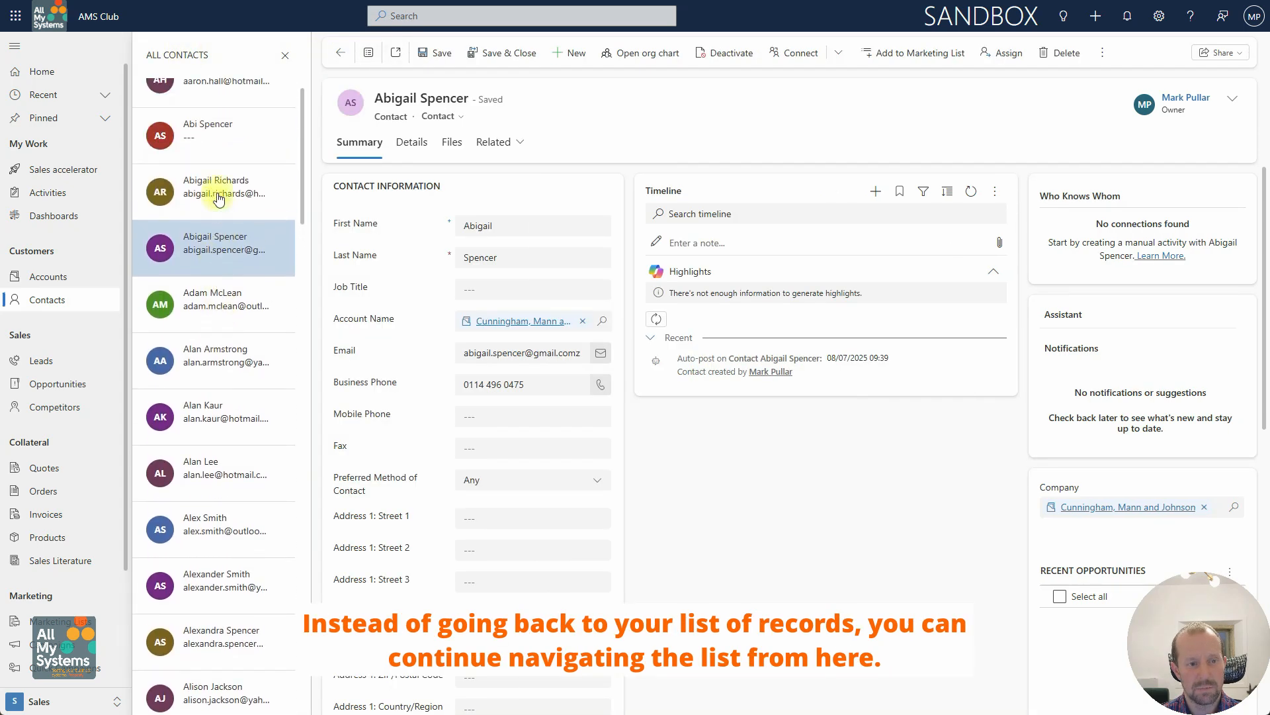
scroll(218, 198, "up", 1)
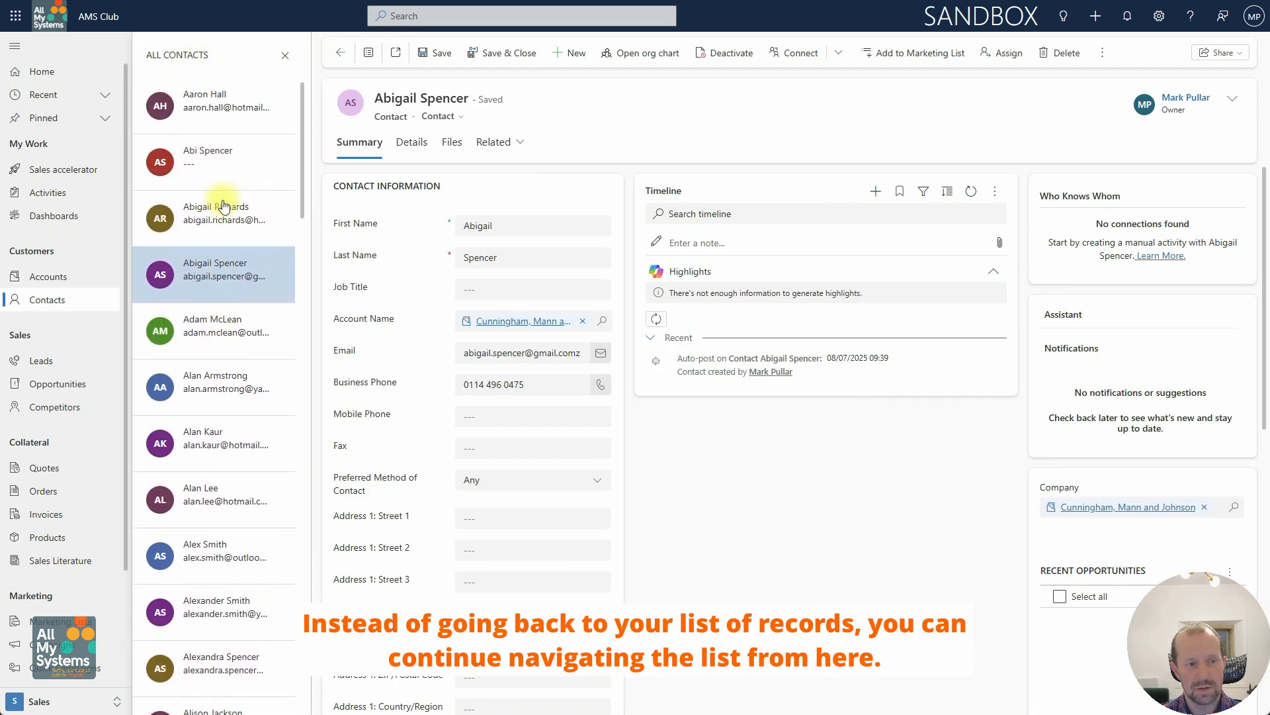
left_click(214, 164)
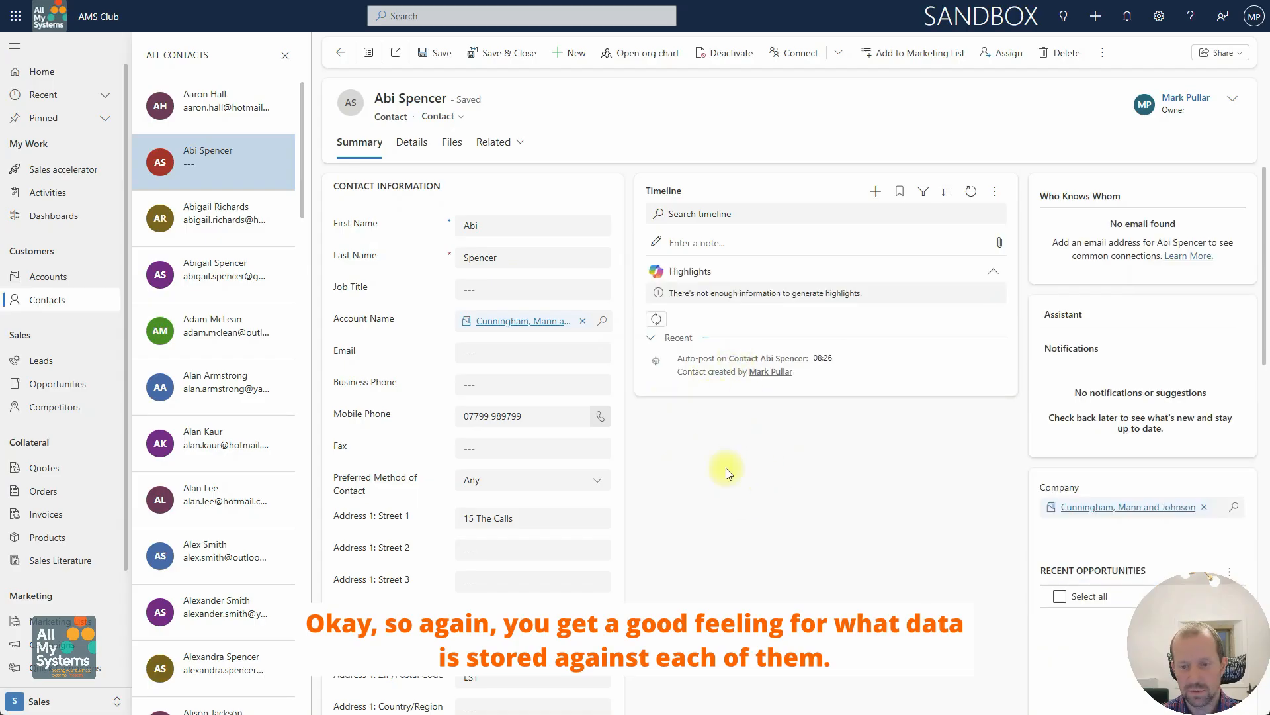
scroll(759, 497, "down", 2)
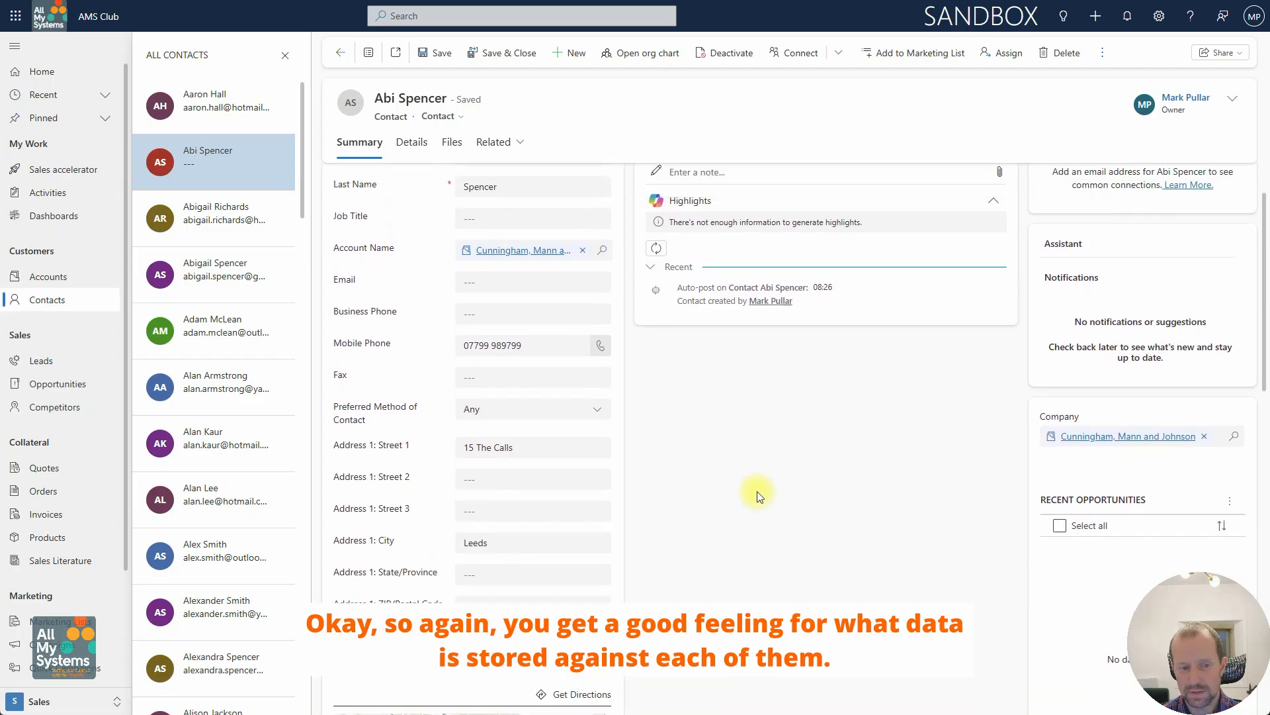
scroll(760, 496, "up", 2)
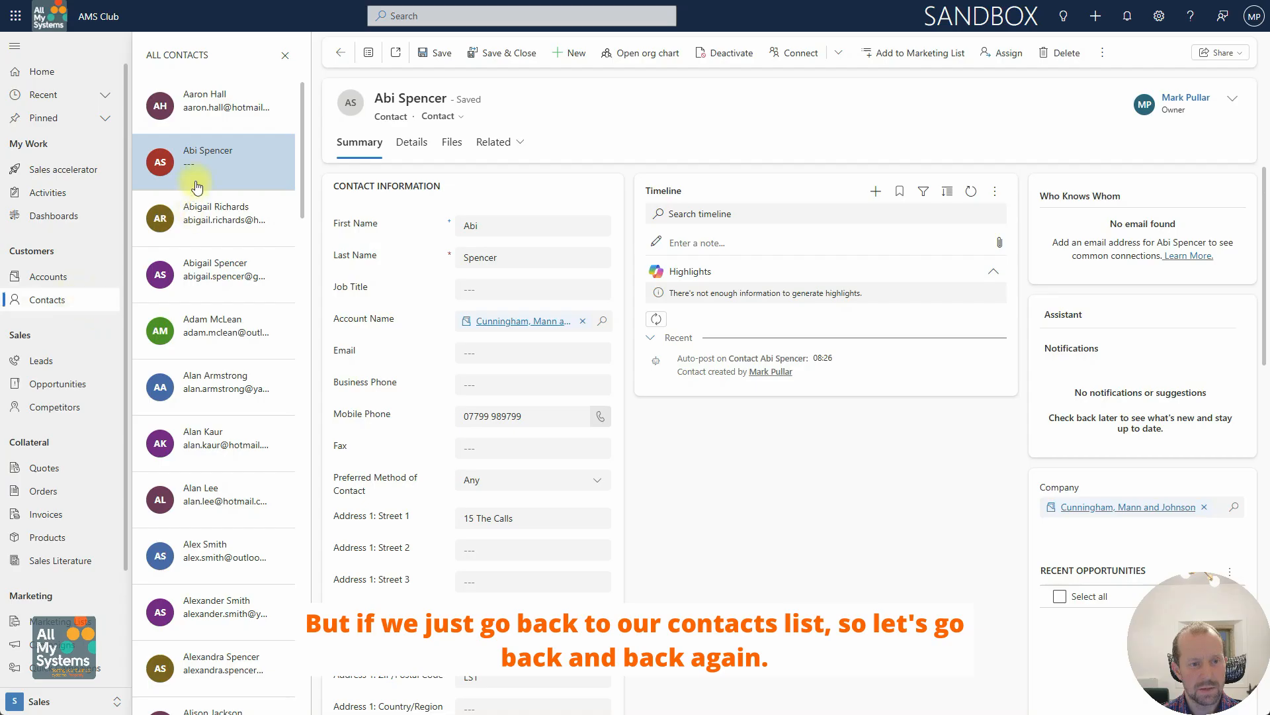
Step: Return to the All Contacts list and select both duplicate Cunningham, Mann and Johnson contacts
left_click(340, 55)
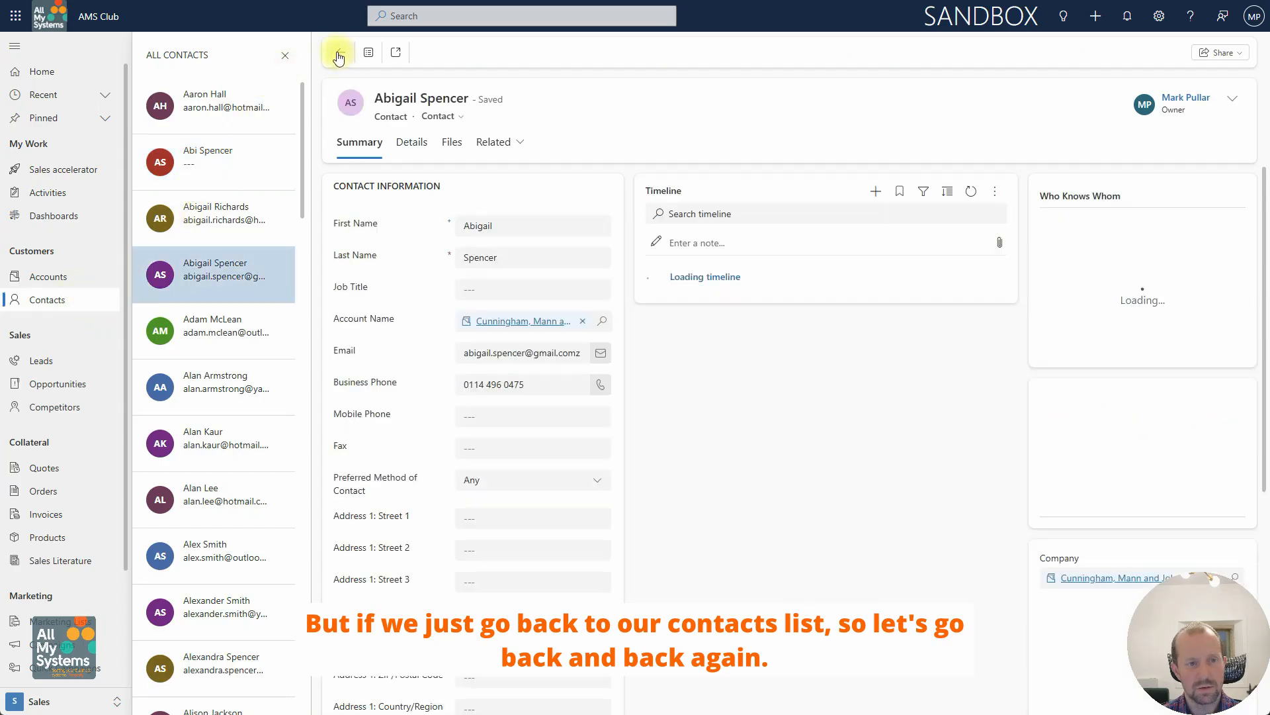
left_click(338, 54)
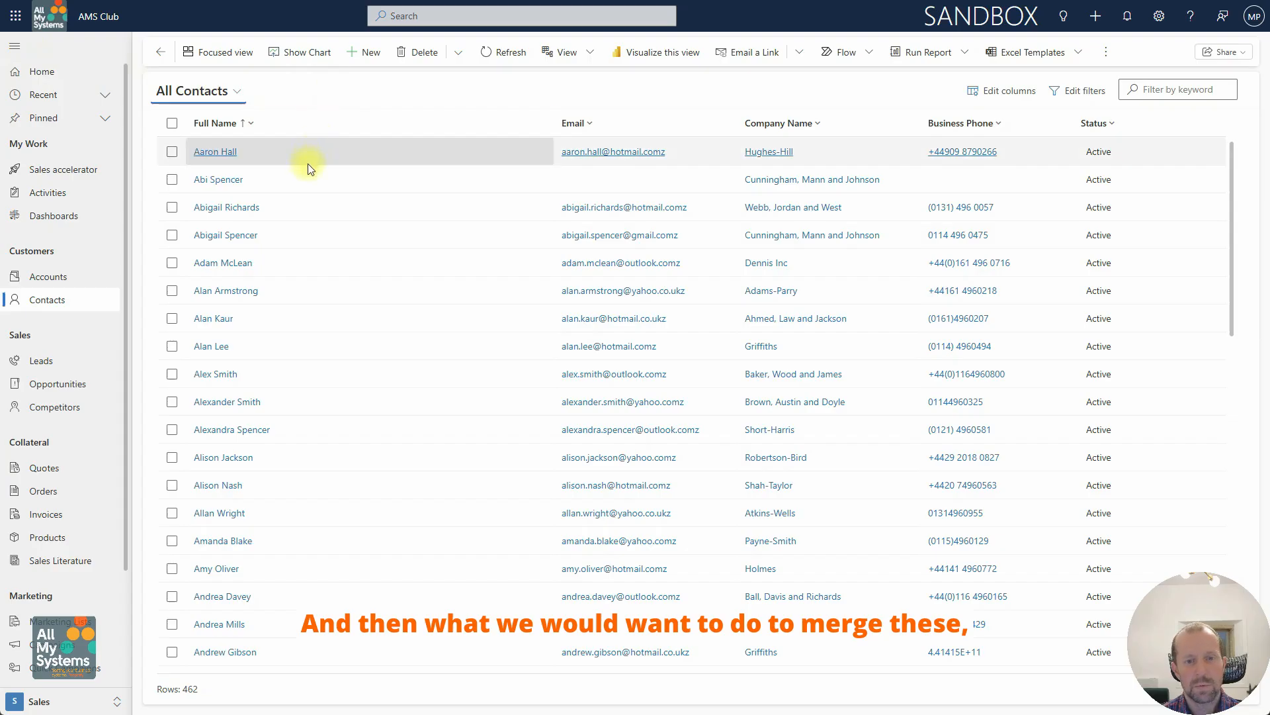
left_click(169, 179)
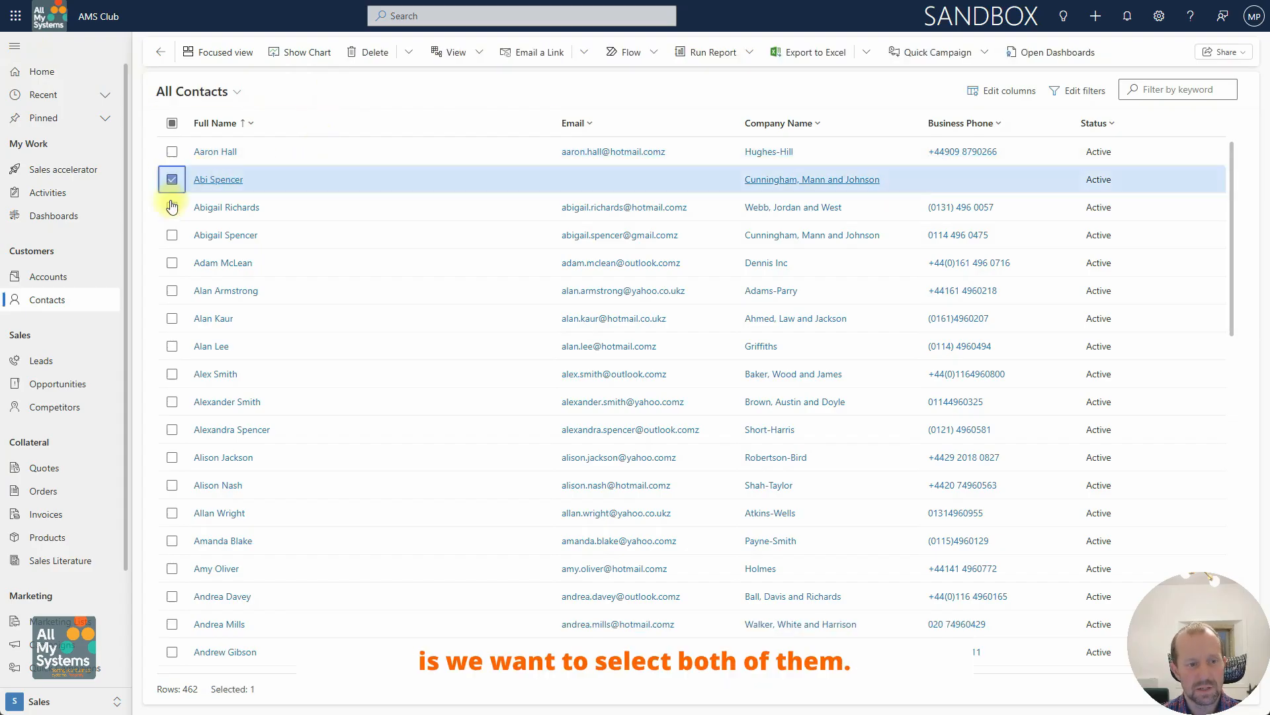
left_click(172, 236)
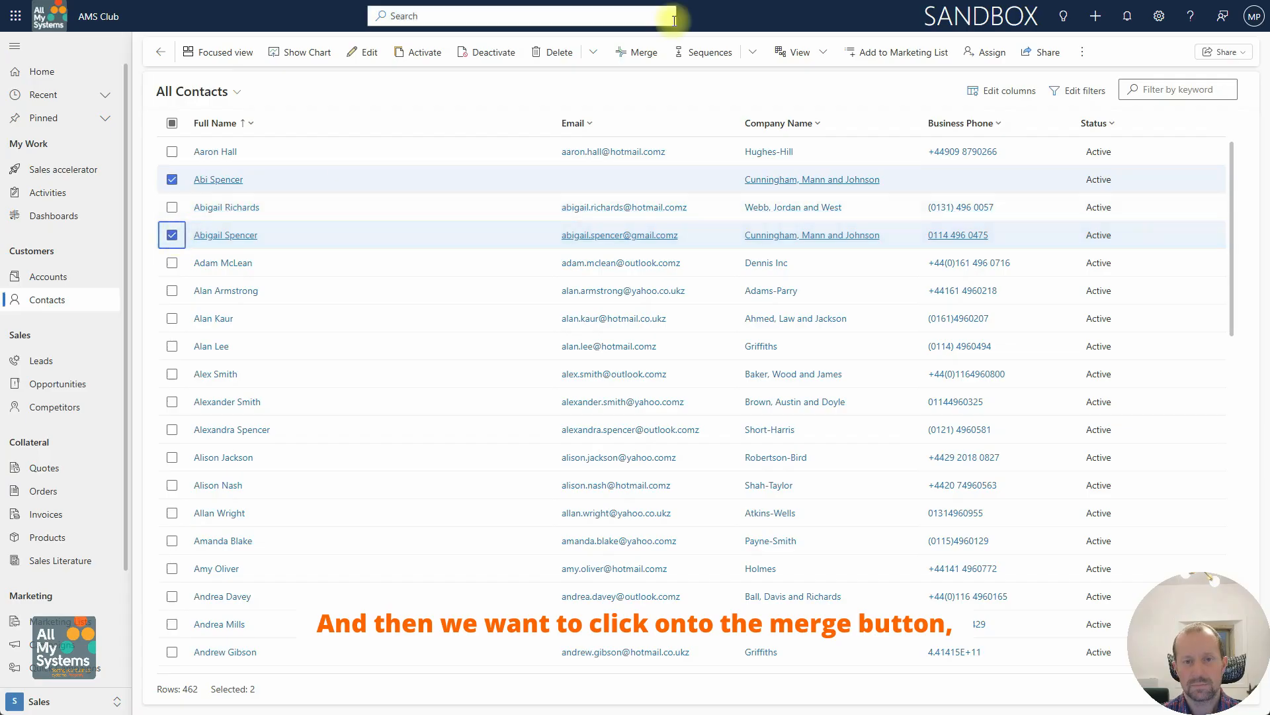
Step: Merge the two contacts, keeping the one with an email as primary but taking the other's mobile phone, street, city and postal code
left_click(637, 53)
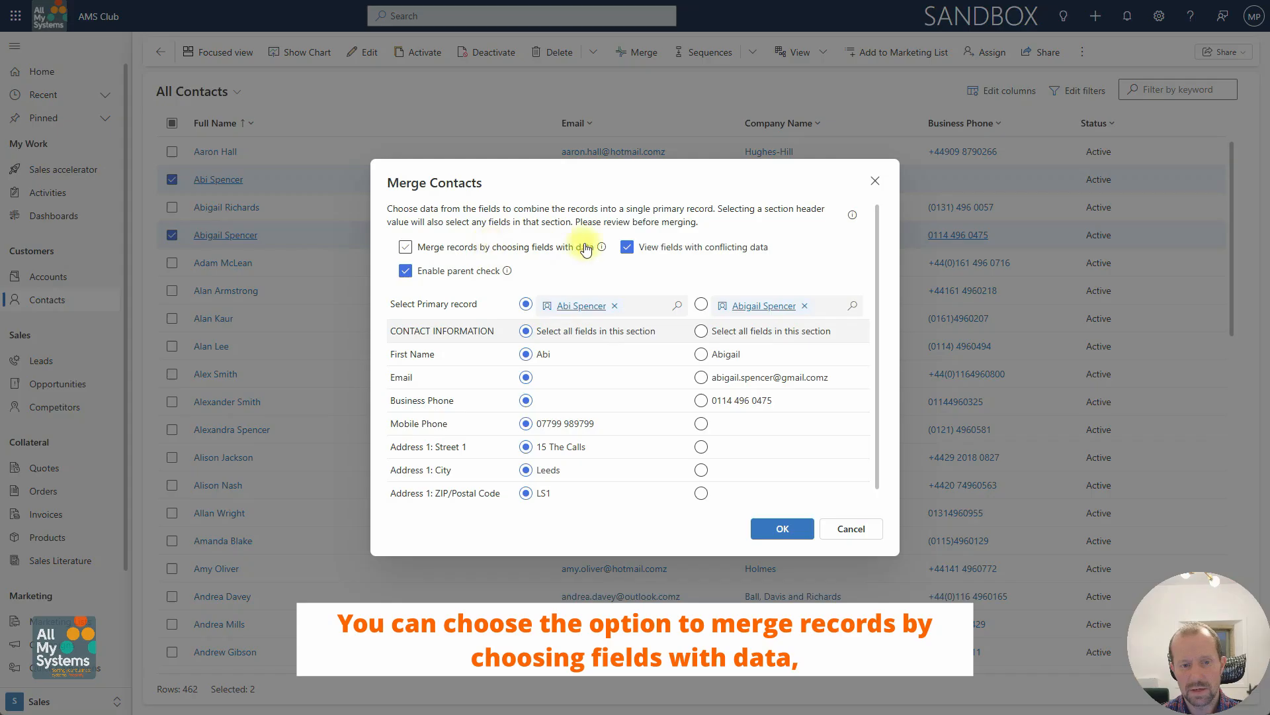
mouse_move(602, 247)
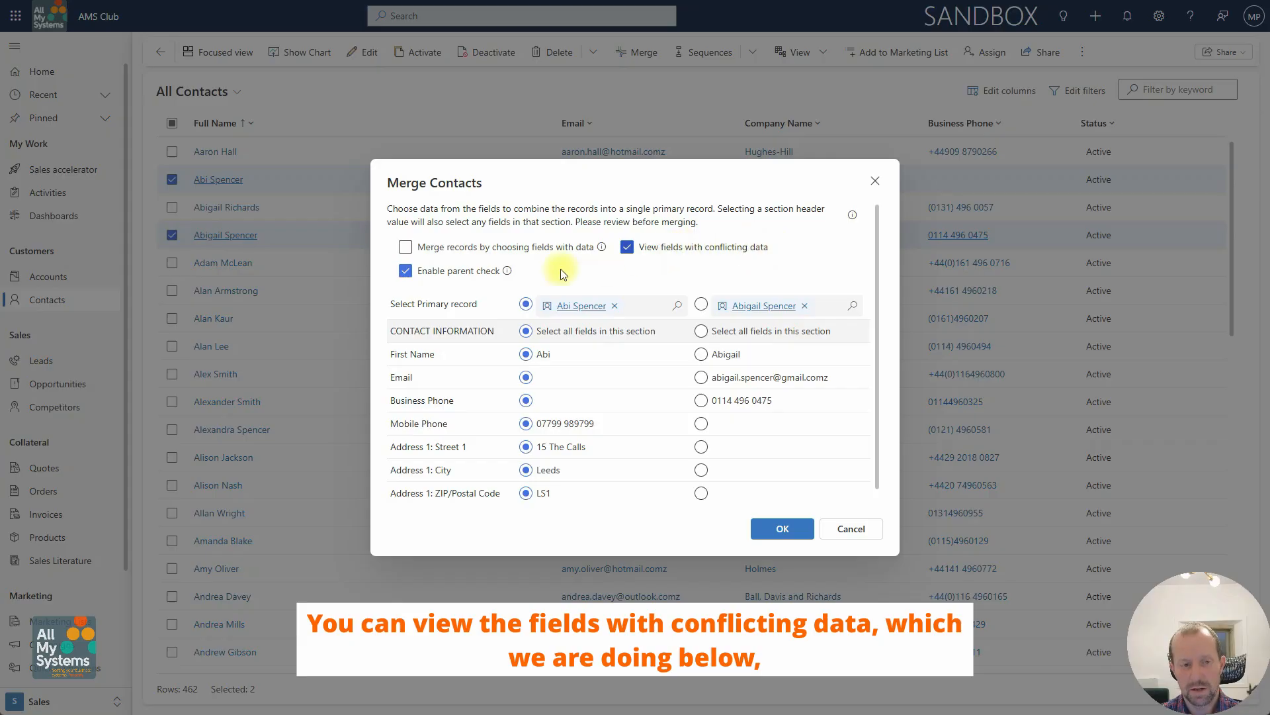
mouse_move(507, 271)
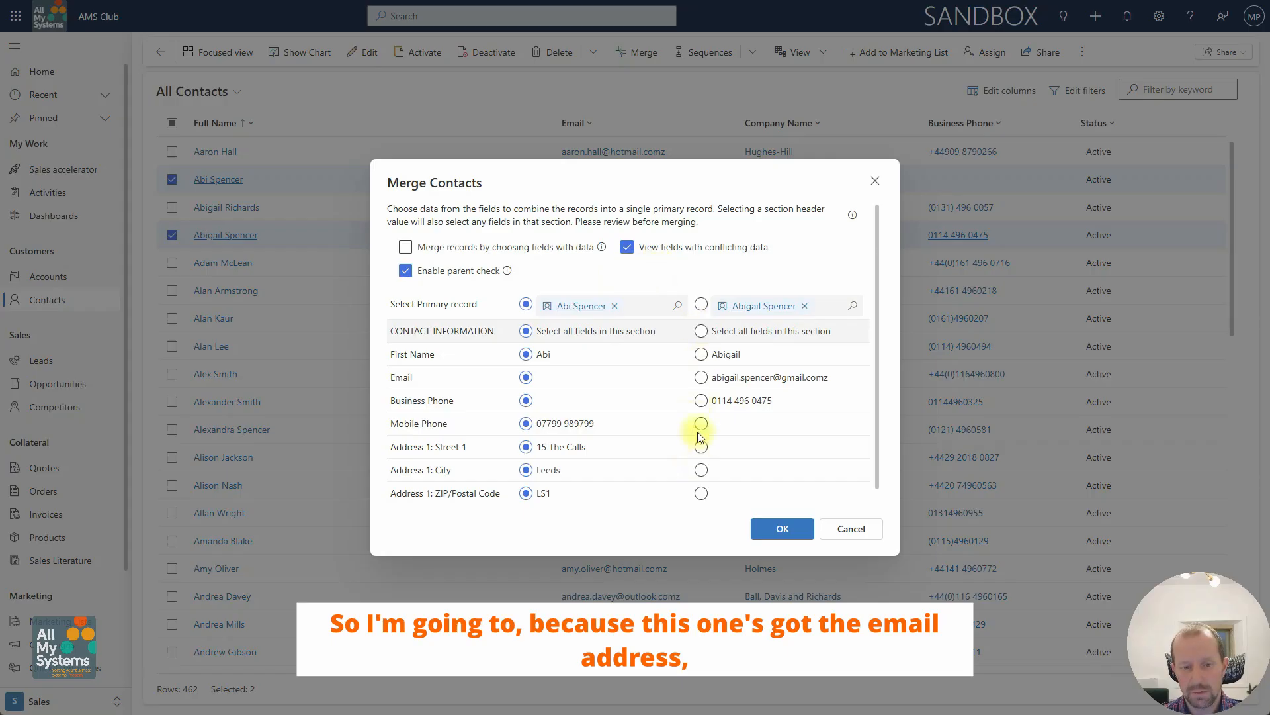
left_click(701, 305)
left_click(526, 424)
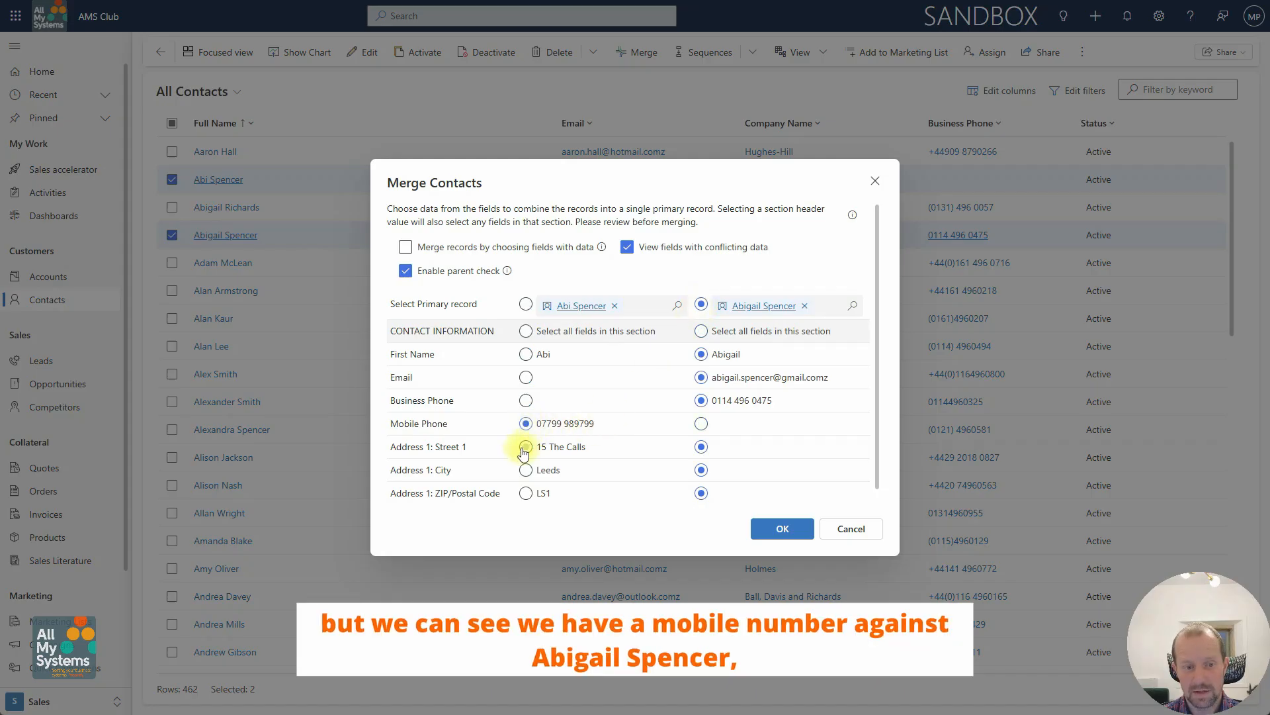
left_click(526, 446)
left_click(526, 470)
left_click(526, 492)
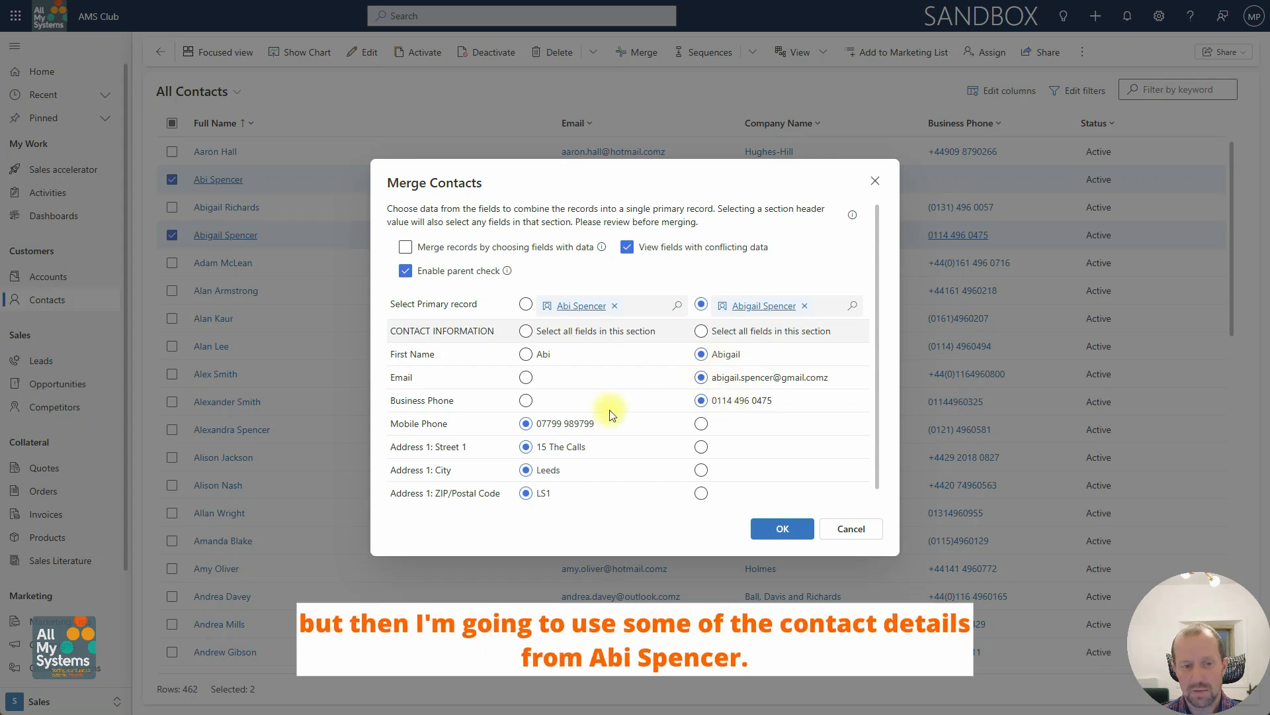
scroll(544, 446, "down", 1)
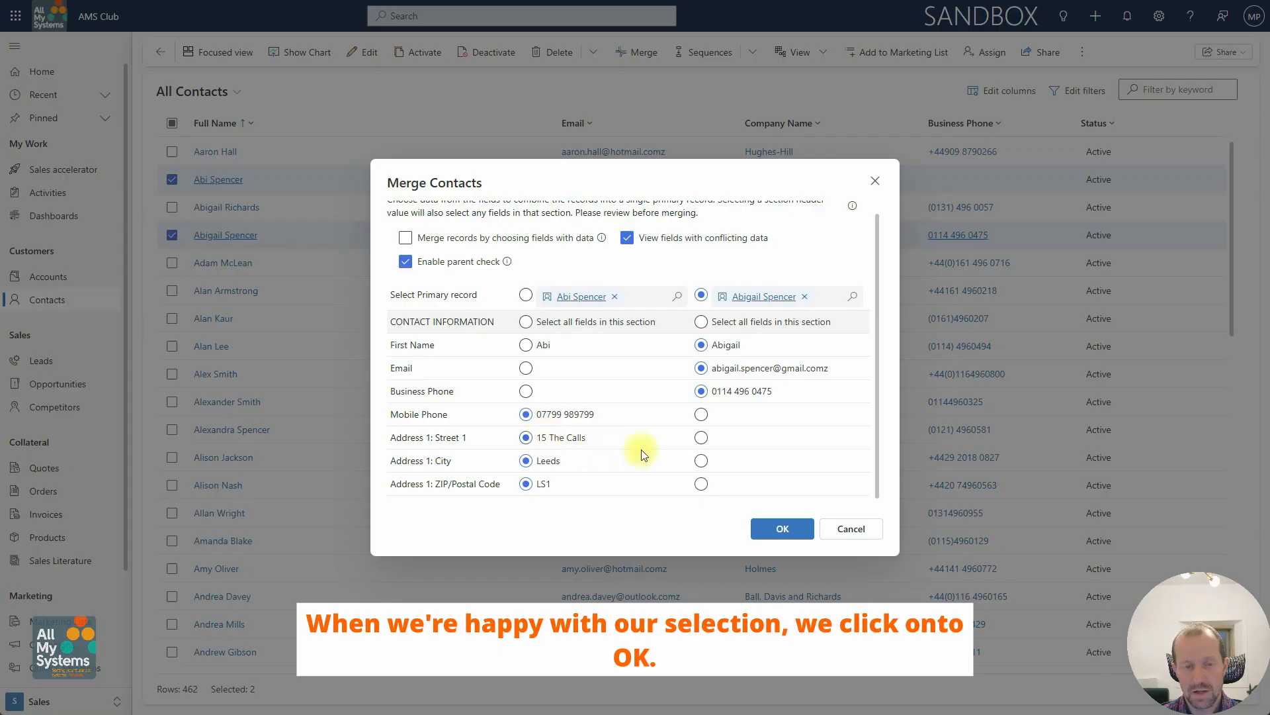
left_click(777, 529)
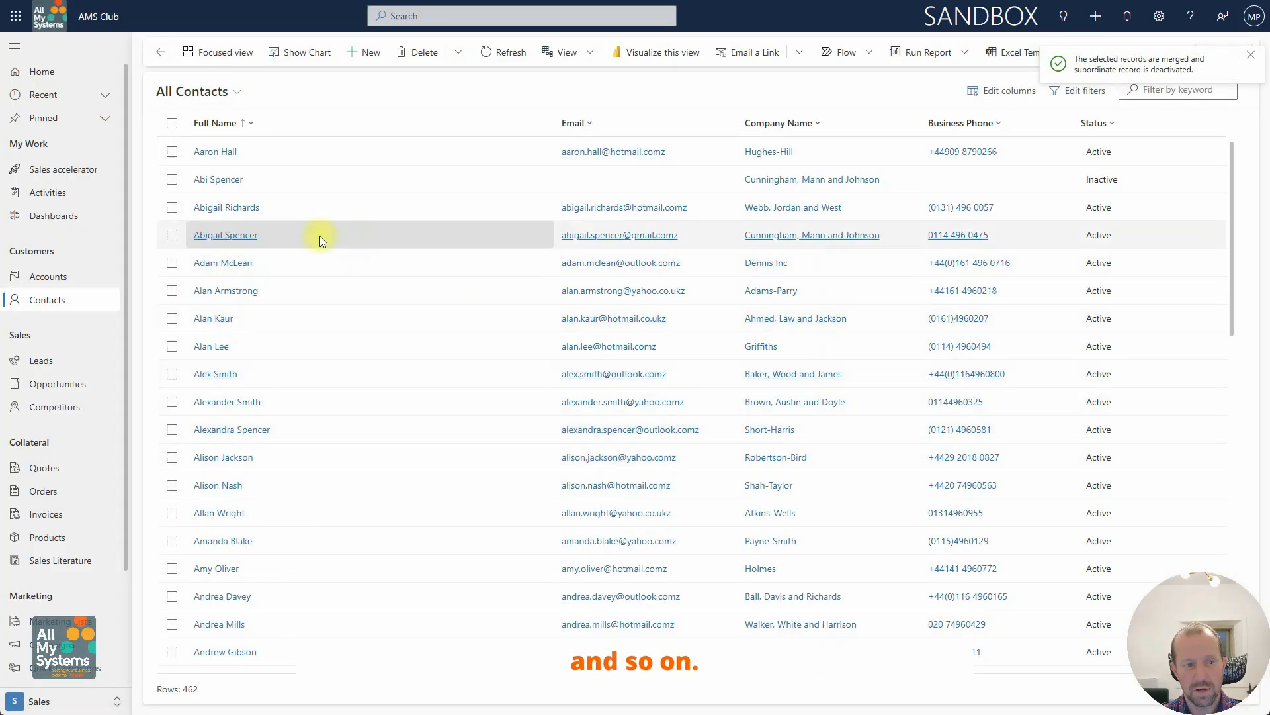
Step: Check both contacts' statuses in the list, then open the deactivated duplicate's record through the record set navigator
left_click(289, 236)
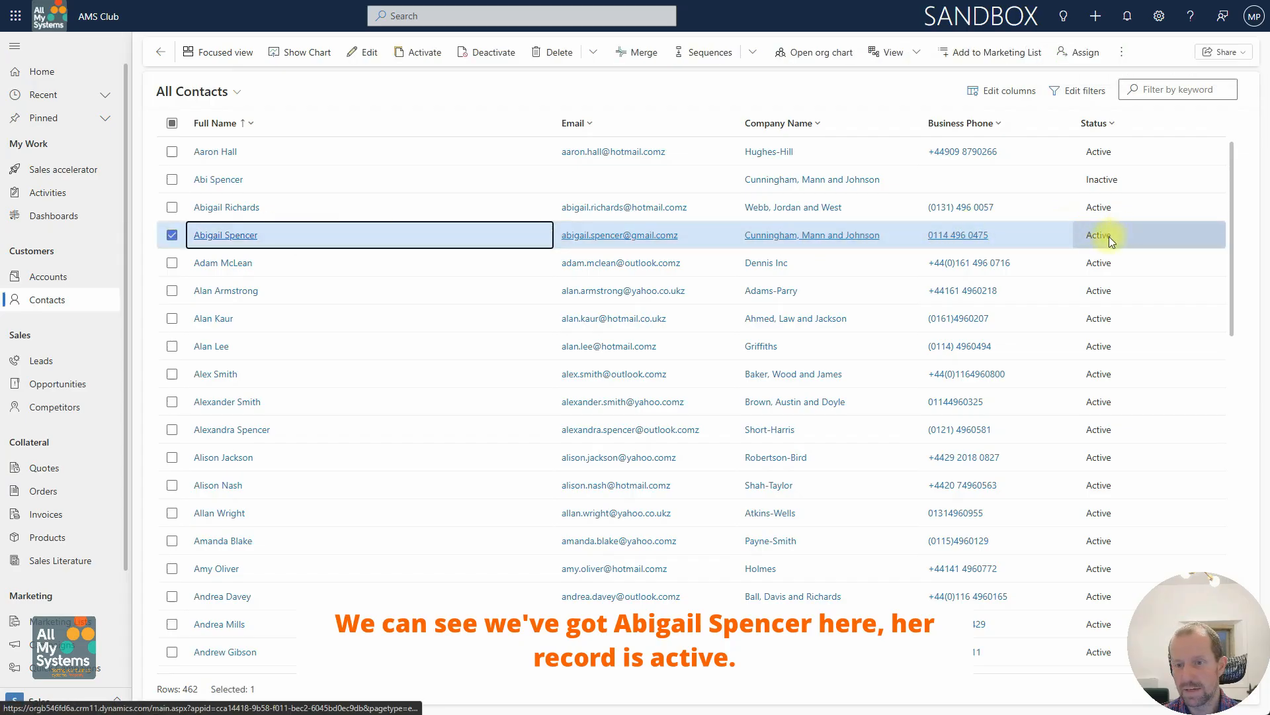
left_click(1101, 184)
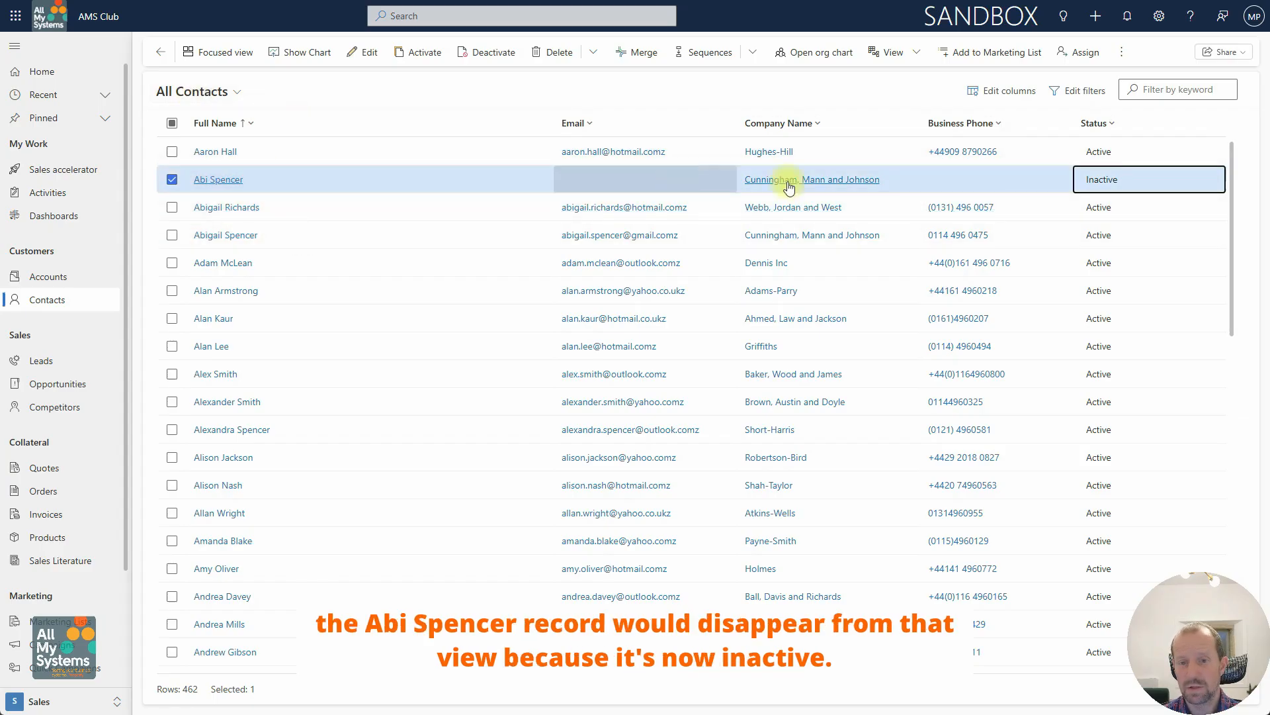
left_click(220, 236)
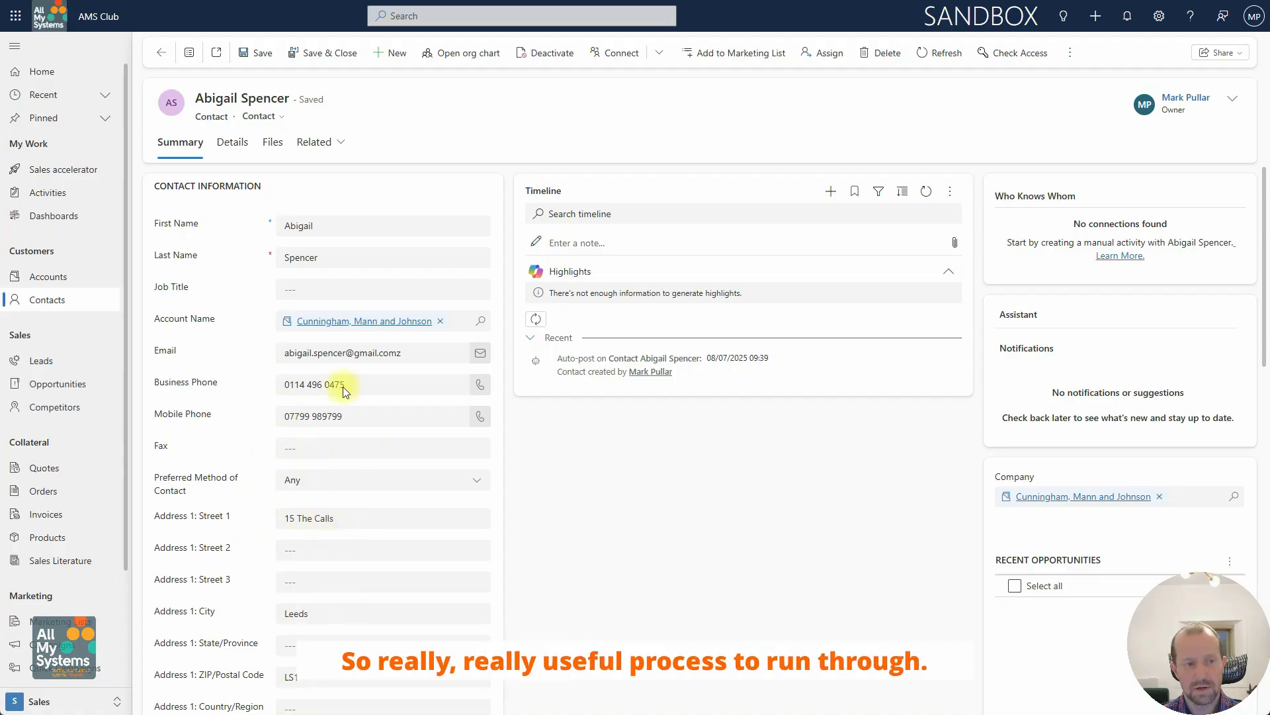
left_click(190, 54)
scroll(202, 222, "up", 3)
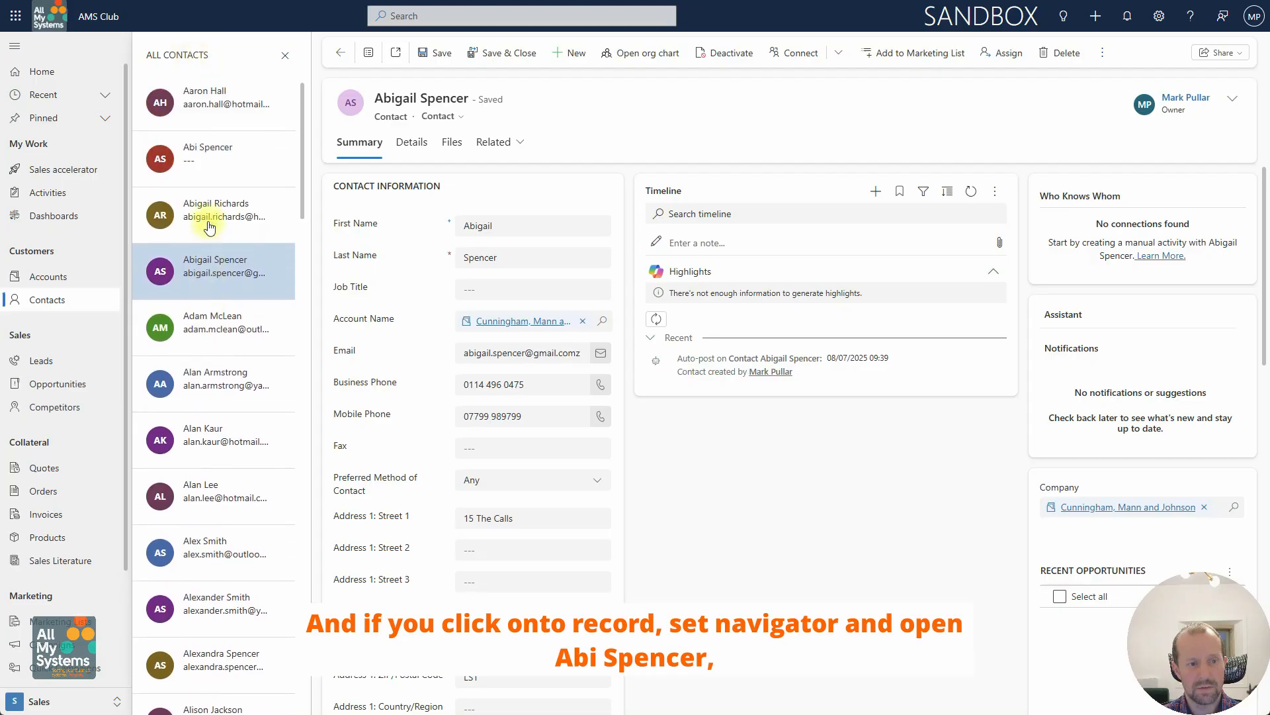
left_click(215, 163)
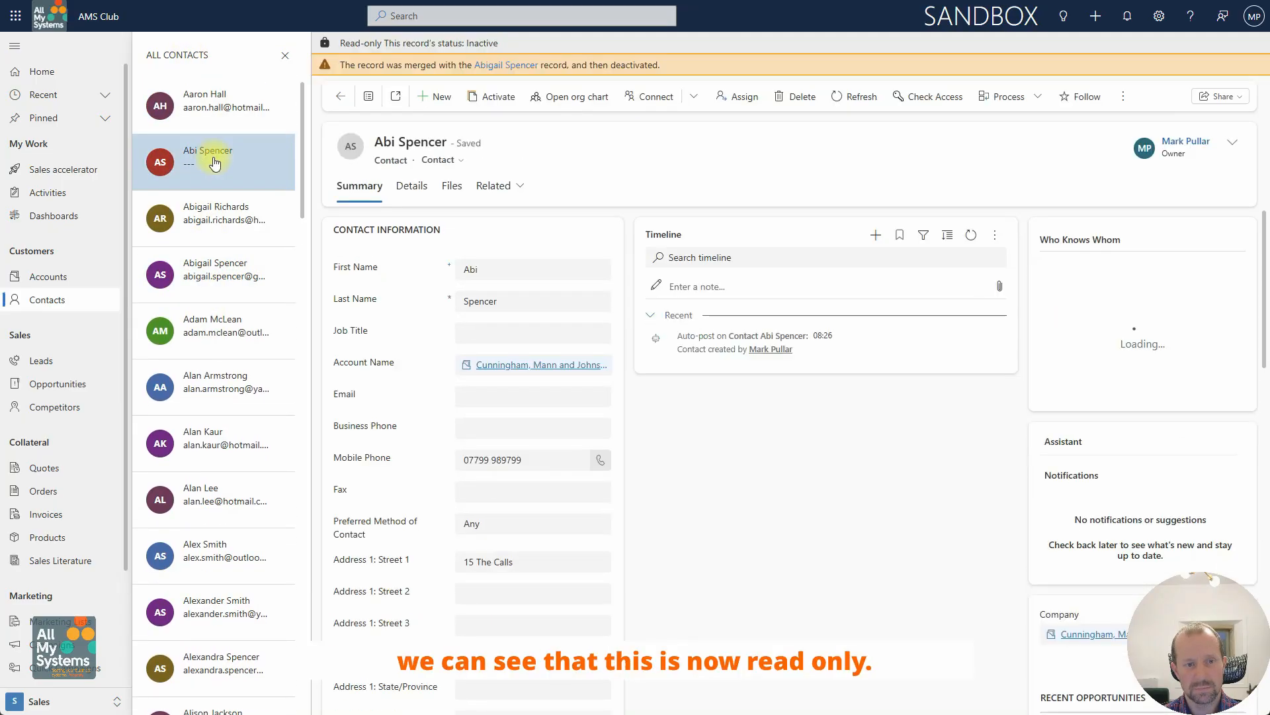
Step: Follow the merge notice link from the deactivated record to the primary contact's record
left_click_drag(355, 43, 467, 46)
left_click(454, 46)
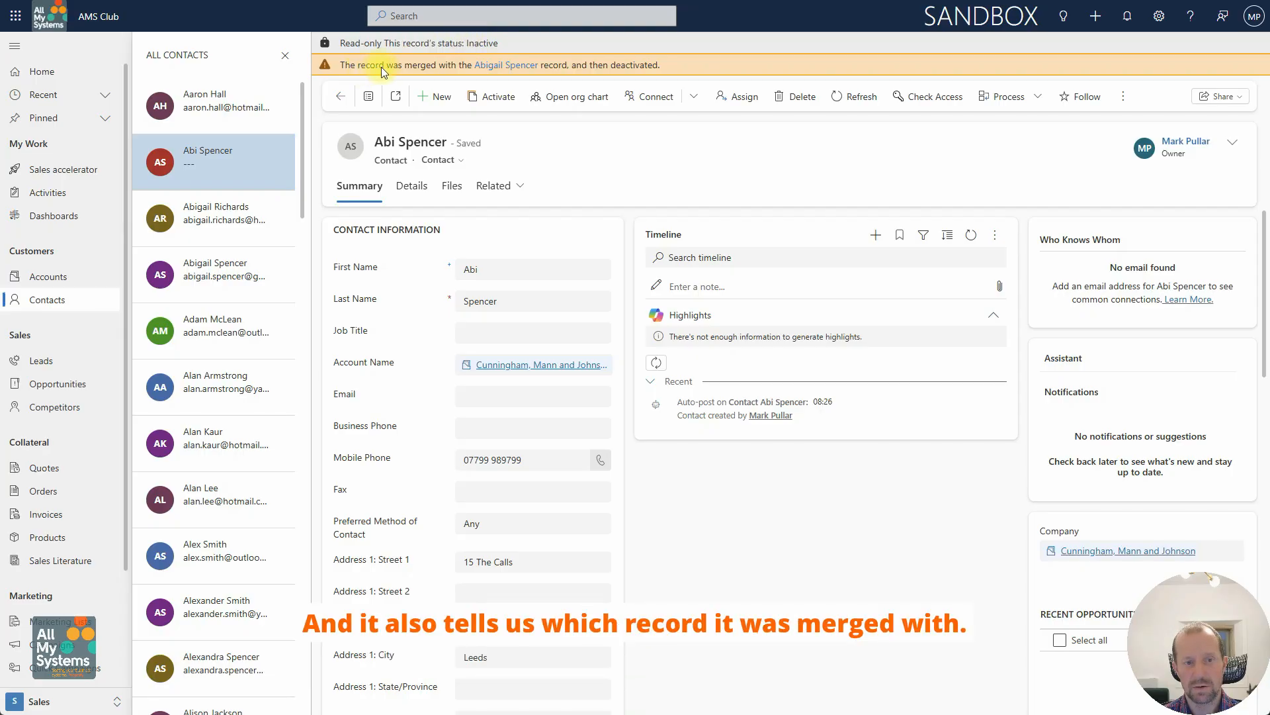
left_click(498, 66)
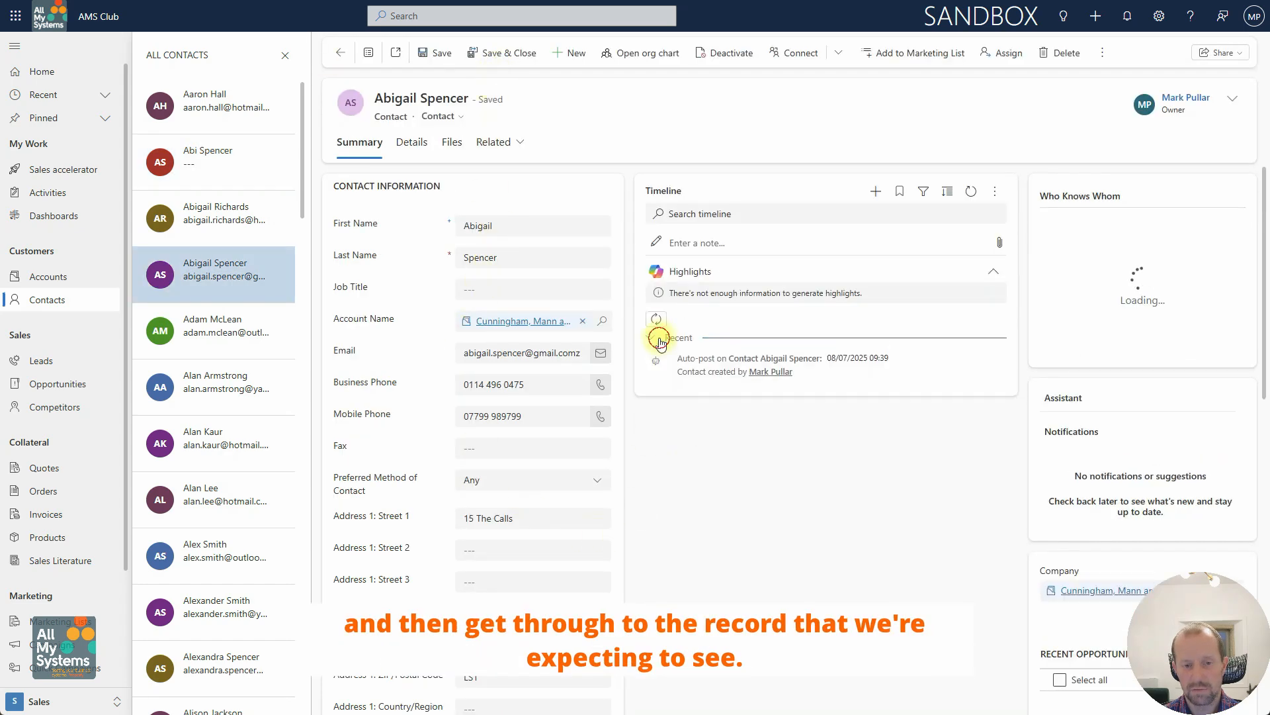
left_click(663, 339)
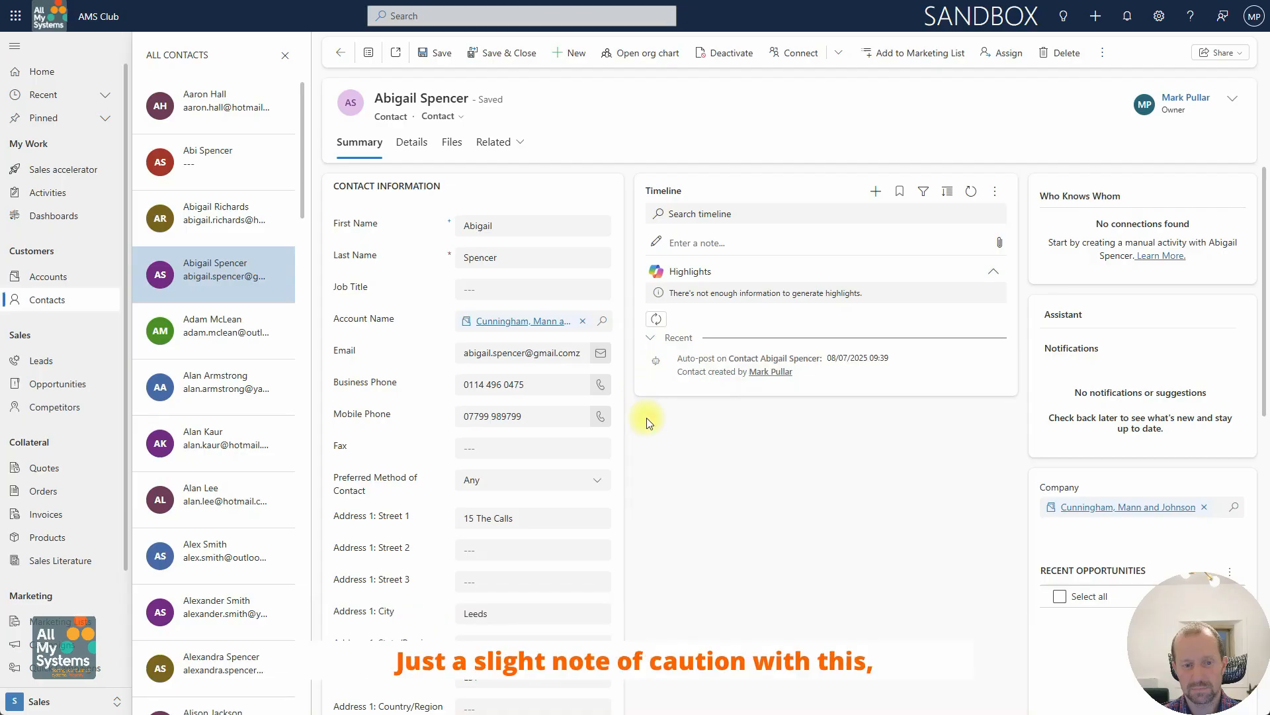